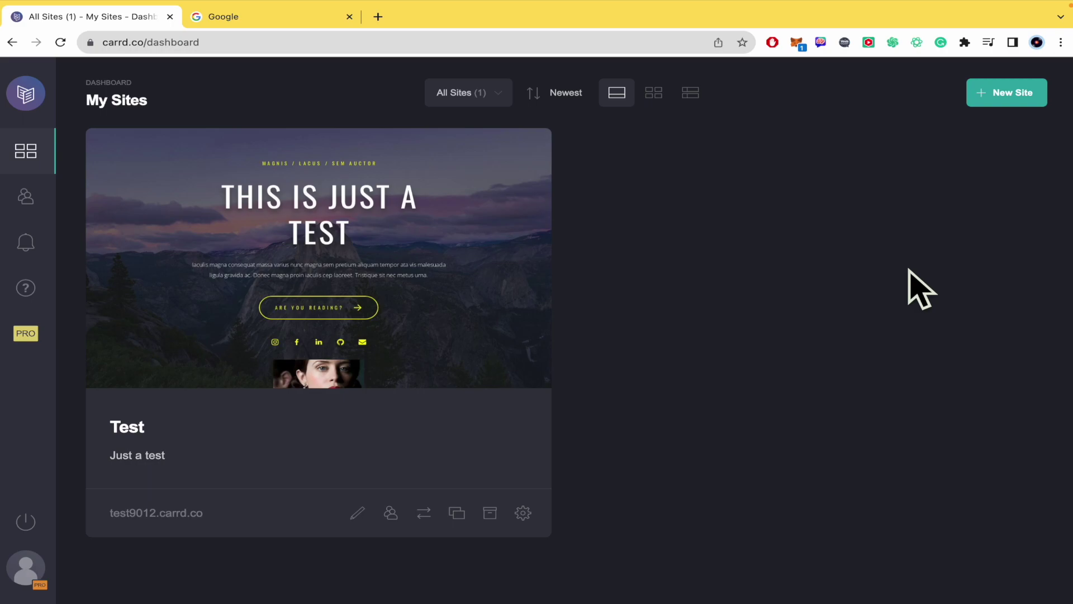
Step: Check the dashboard URL, then open the Test site in the editor
{"action": "left_click", "coordinate": [91, 43]}
{"action": "left_click", "coordinate": [107, 42]}
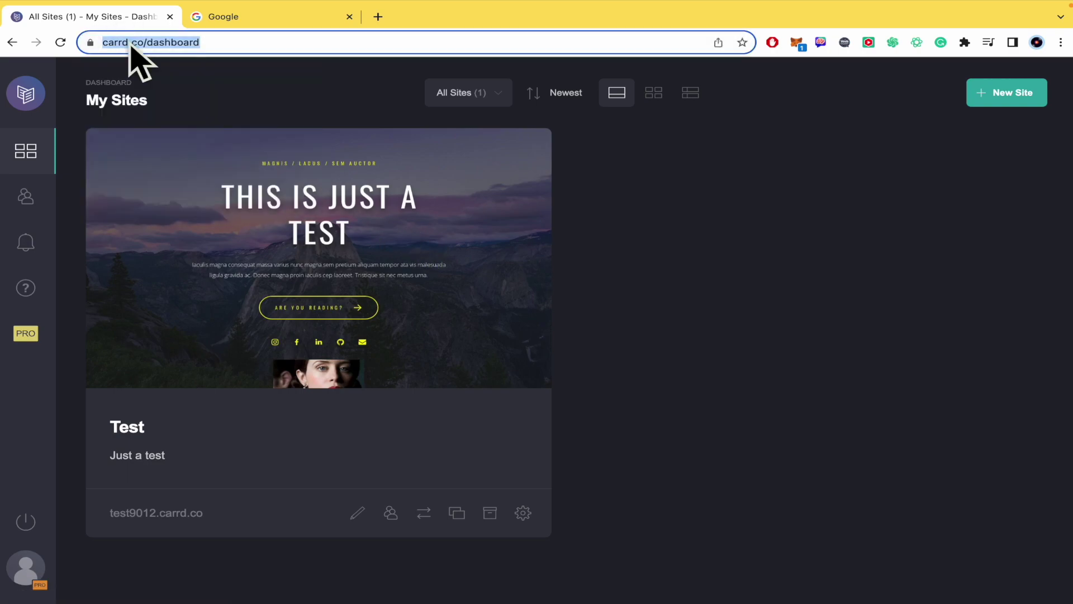
{"action": "left_click", "coordinate": [263, 44]}
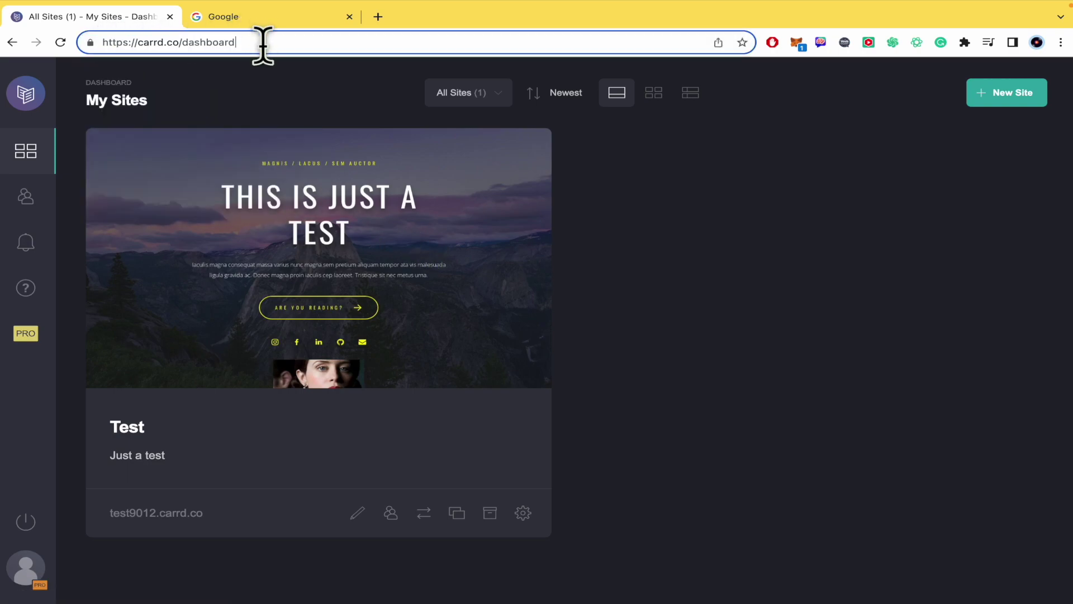
{"action": "left_click", "coordinate": [772, 324]}
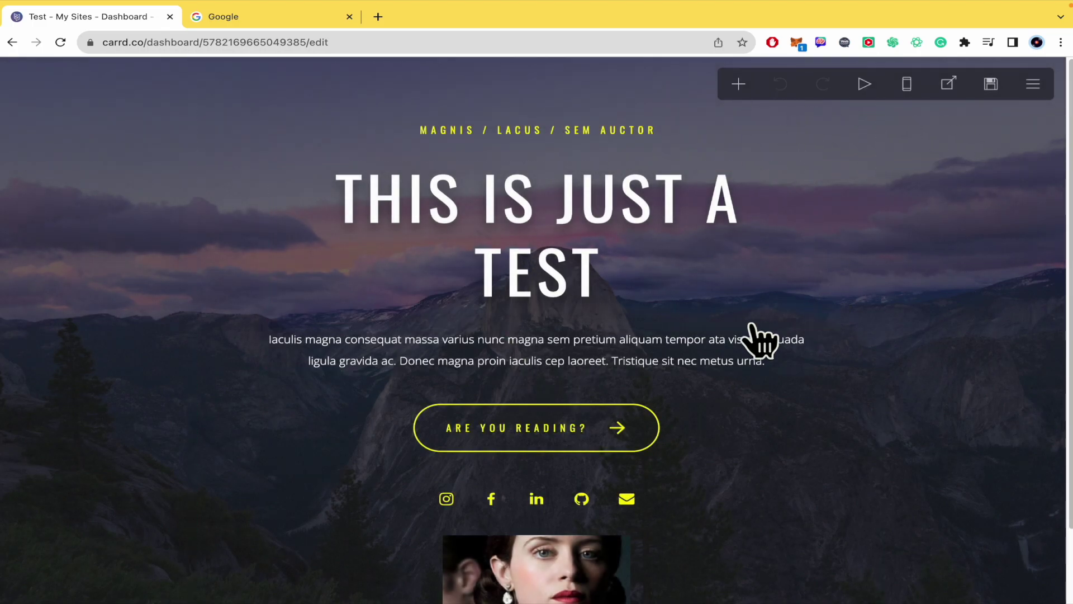
Step: Show the list of element types that can be added to the page
{"action": "left_click", "coordinate": [740, 88]}
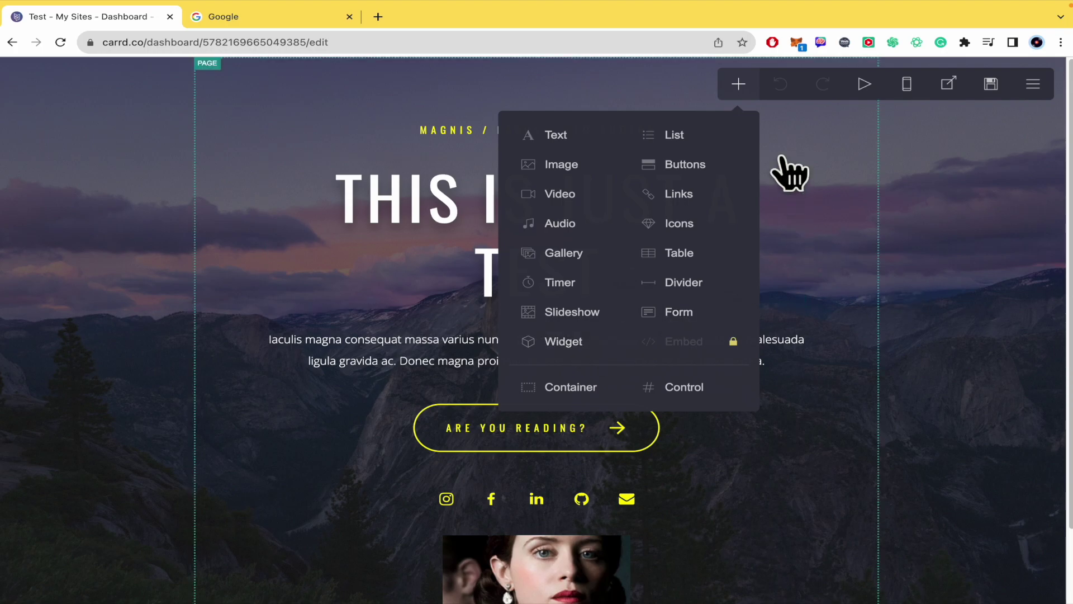
Step: Add a Slideshow element to the page below the portrait image
{"action": "left_click", "coordinate": [738, 84]}
{"action": "left_click", "coordinate": [739, 85]}
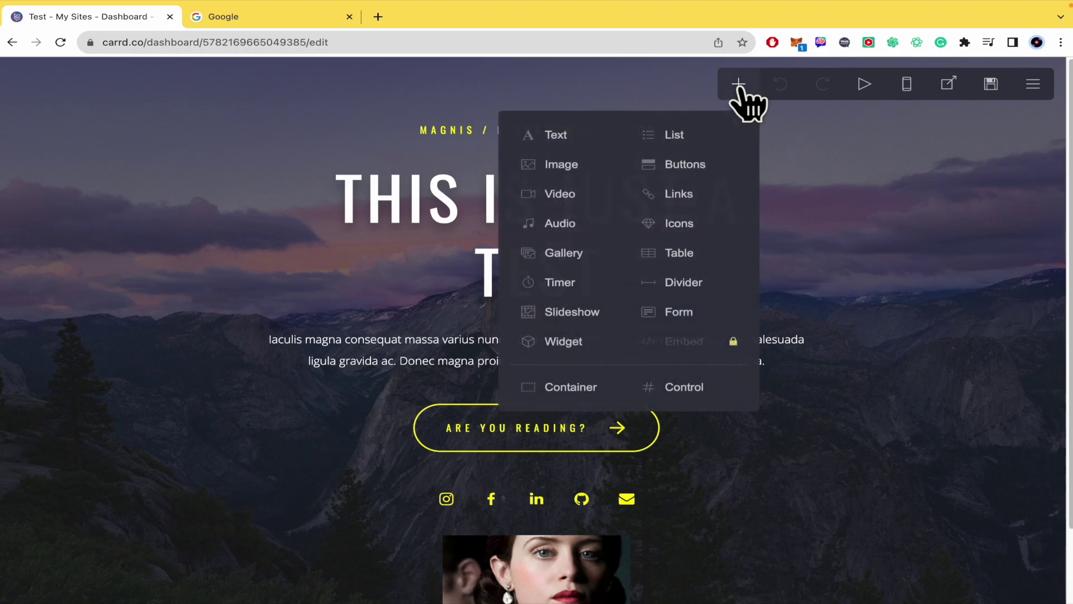
{"action": "left_click", "coordinate": [603, 314]}
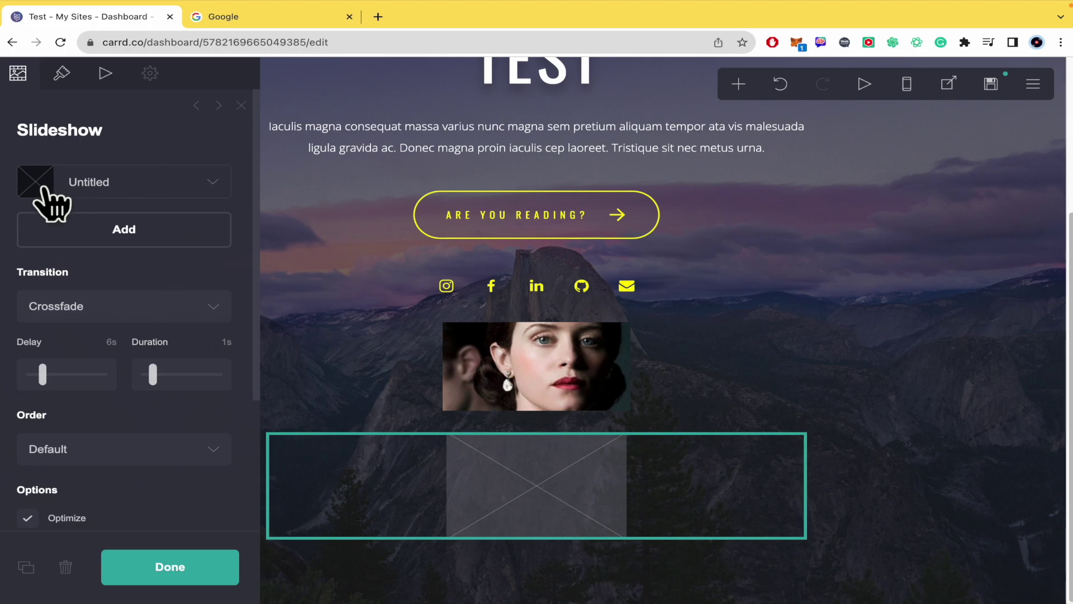
Step: Add a second slide and expand the first Untitled slide's settings
{"action": "left_click", "coordinate": [94, 235]}
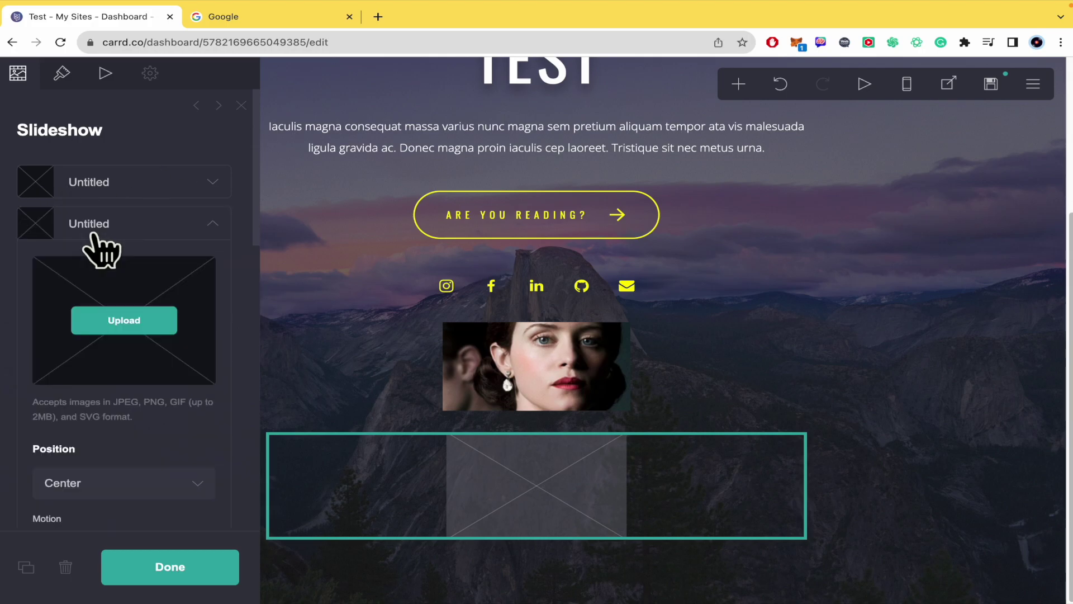
{"action": "scroll", "coordinate": [137, 515], "scroll_direction": "down", "scroll_amount": 2}
{"action": "scroll", "coordinate": [137, 503], "scroll_direction": "down", "scroll_amount": 10}
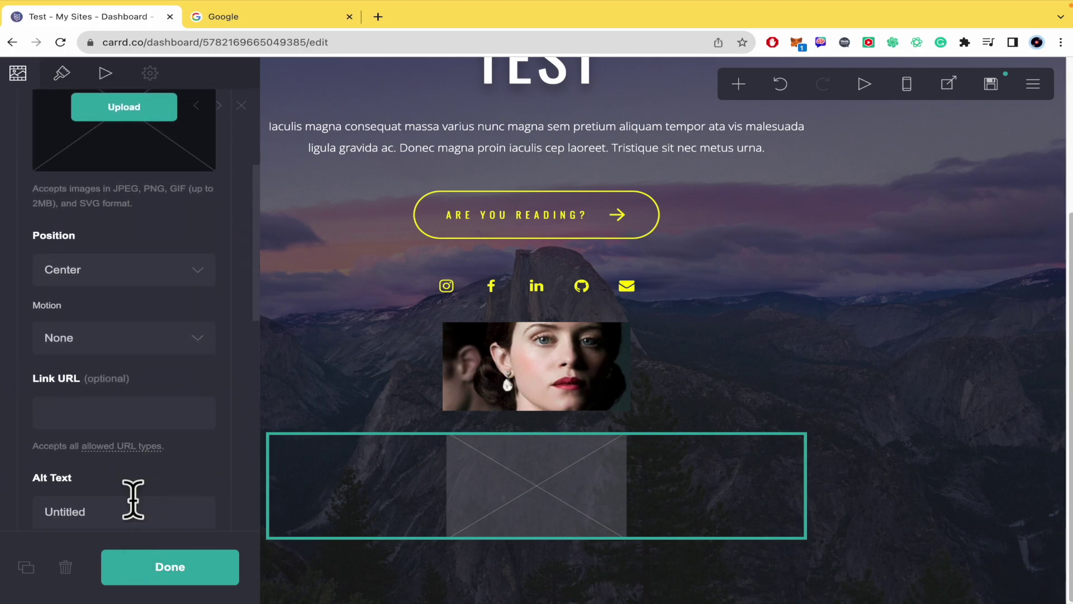
{"action": "scroll", "coordinate": [140, 519], "scroll_direction": "up", "scroll_amount": 10}
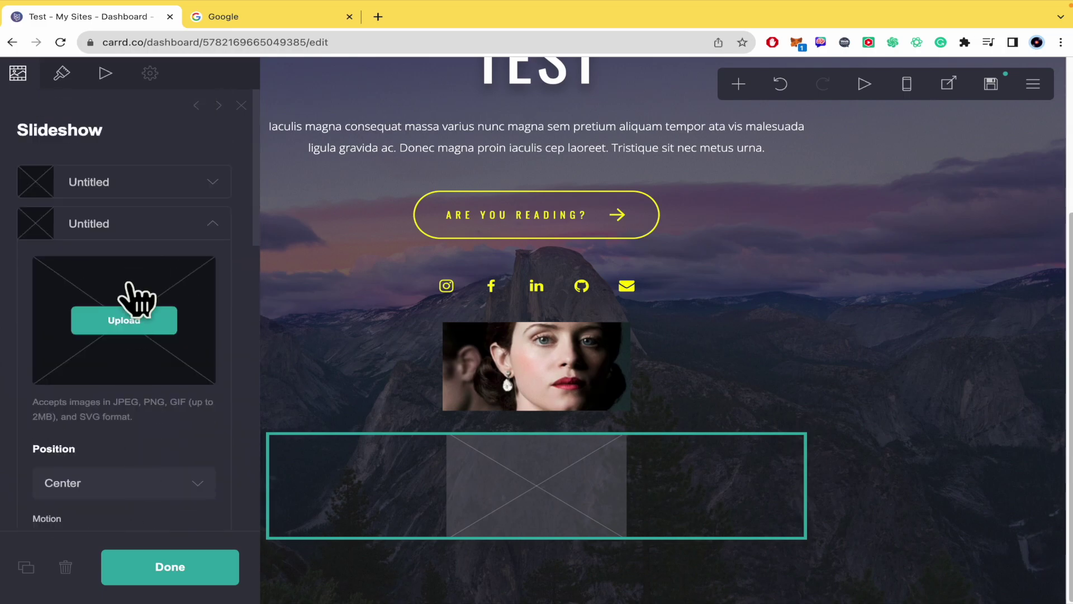
{"action": "scroll", "coordinate": [134, 301], "scroll_direction": "down", "scroll_amount": 6}
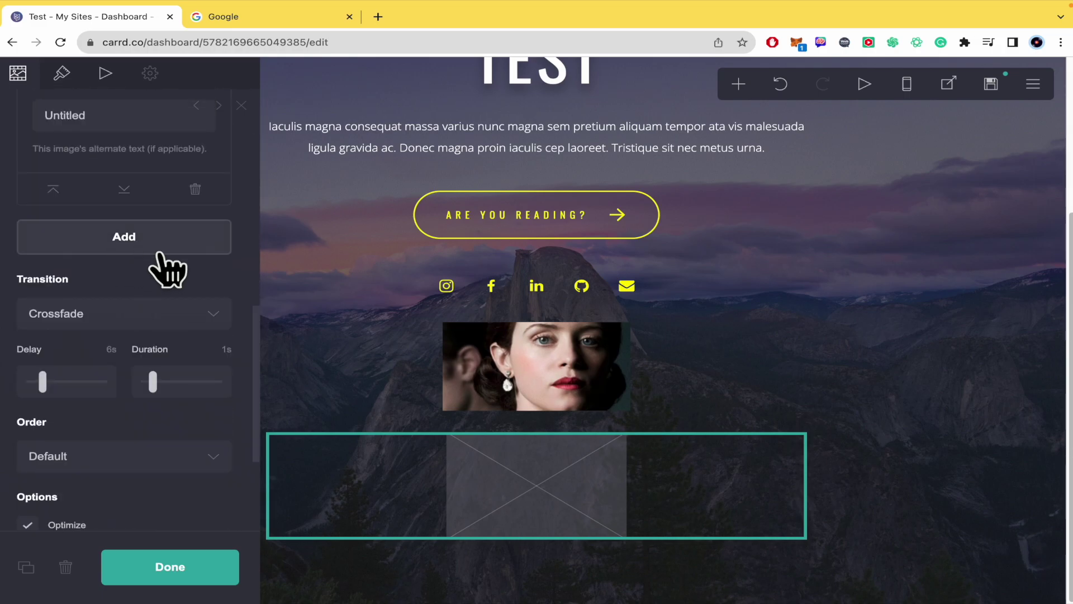
{"action": "scroll", "coordinate": [148, 248], "scroll_direction": "up", "scroll_amount": 2}
{"action": "scroll", "coordinate": [154, 263], "scroll_direction": "up", "scroll_amount": 8}
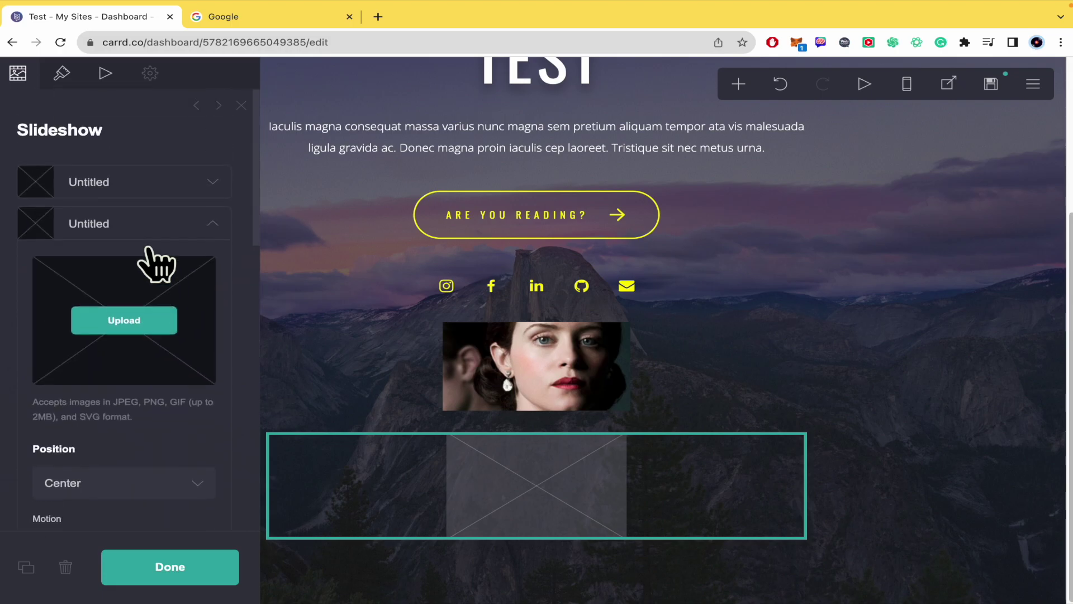
{"action": "left_click", "coordinate": [127, 190]}
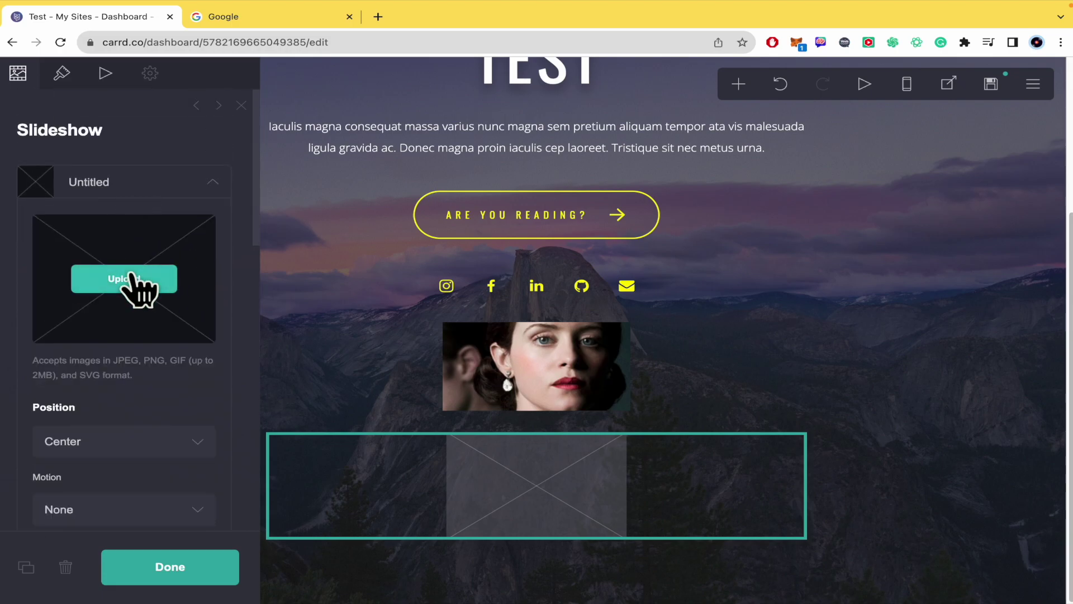
{"action": "scroll", "coordinate": [139, 297], "scroll_direction": "down", "scroll_amount": 3}
{"action": "scroll", "coordinate": [144, 303], "scroll_direction": "up", "scroll_amount": 3}
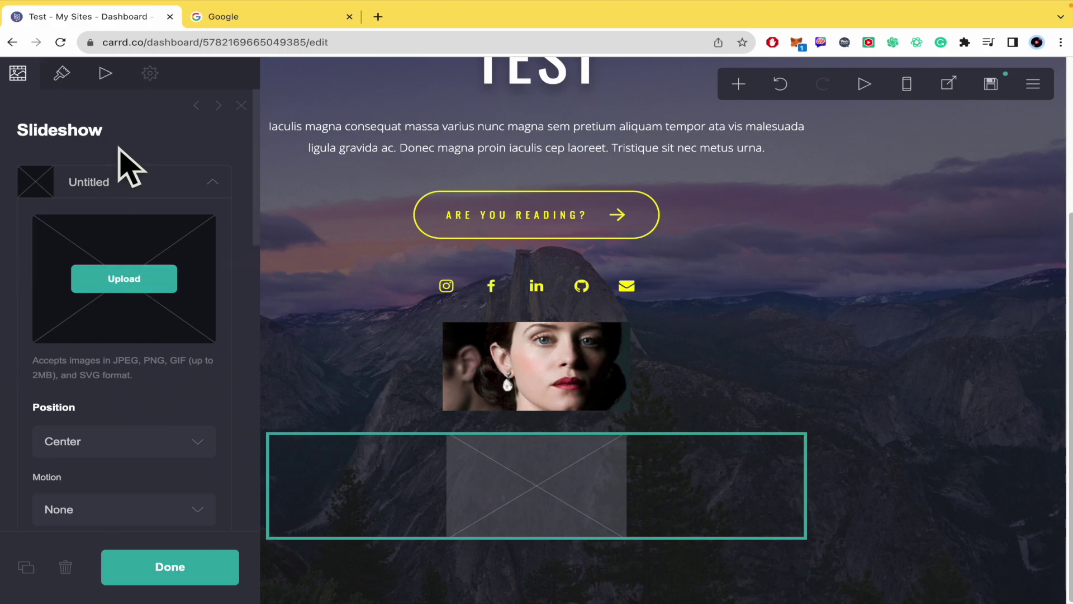
Step: Upload the portrait, palm beach and elephant images into the slideshow
{"action": "left_click", "coordinate": [135, 283]}
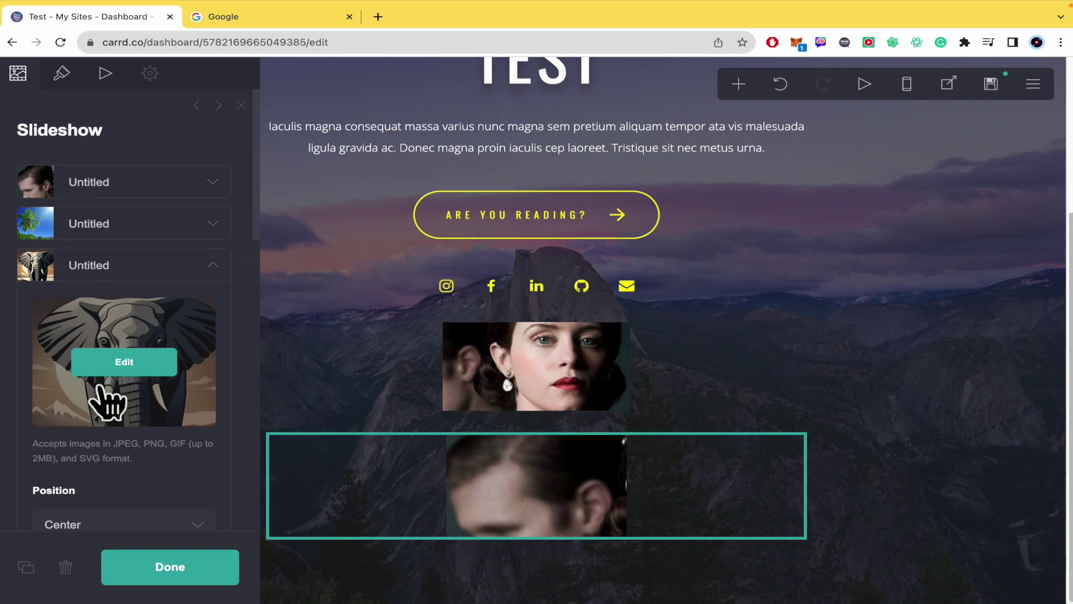
{"action": "scroll", "coordinate": [108, 398], "scroll_direction": "down", "scroll_amount": 2}
{"action": "scroll", "coordinate": [108, 402], "scroll_direction": "up", "scroll_amount": 2}
{"action": "scroll", "coordinate": [117, 265], "scroll_direction": "down", "scroll_amount": 1}
{"action": "scroll", "coordinate": [117, 265], "scroll_direction": "down", "scroll_amount": 1}
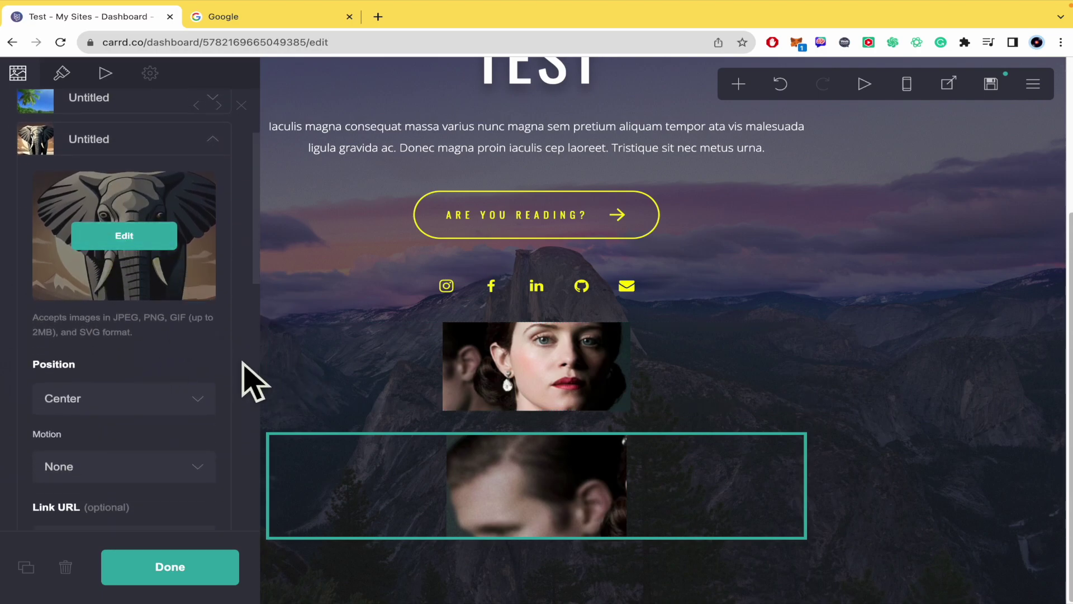
Step: Try Top Left image position, revert to Center, and keep motion at None
{"action": "scroll", "coordinate": [166, 408], "scroll_direction": "down", "scroll_amount": 2}
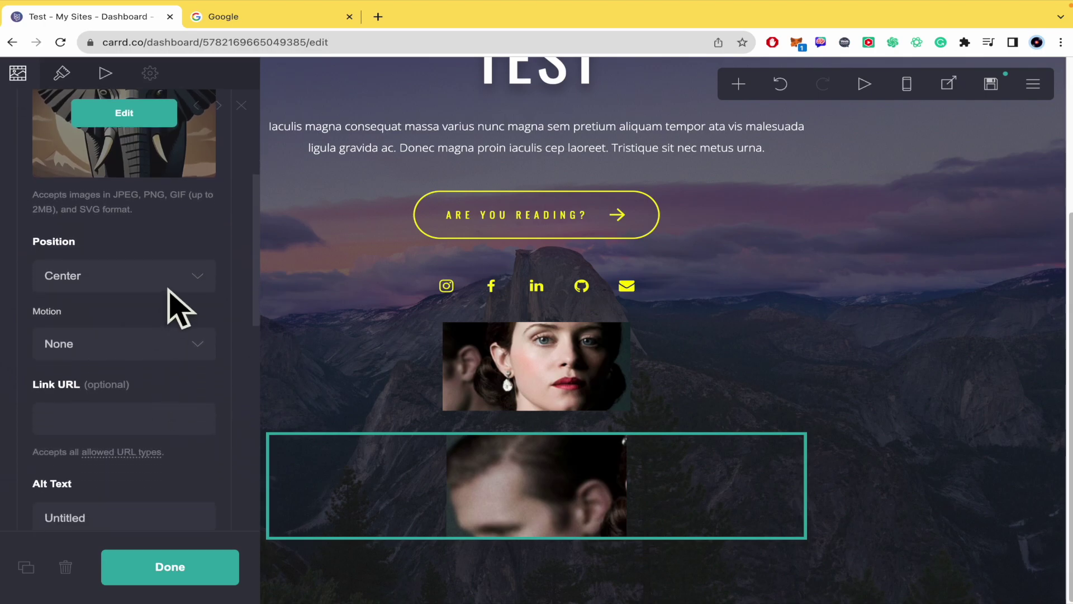
{"action": "left_click", "coordinate": [185, 280]}
{"action": "left_click", "coordinate": [188, 293]}
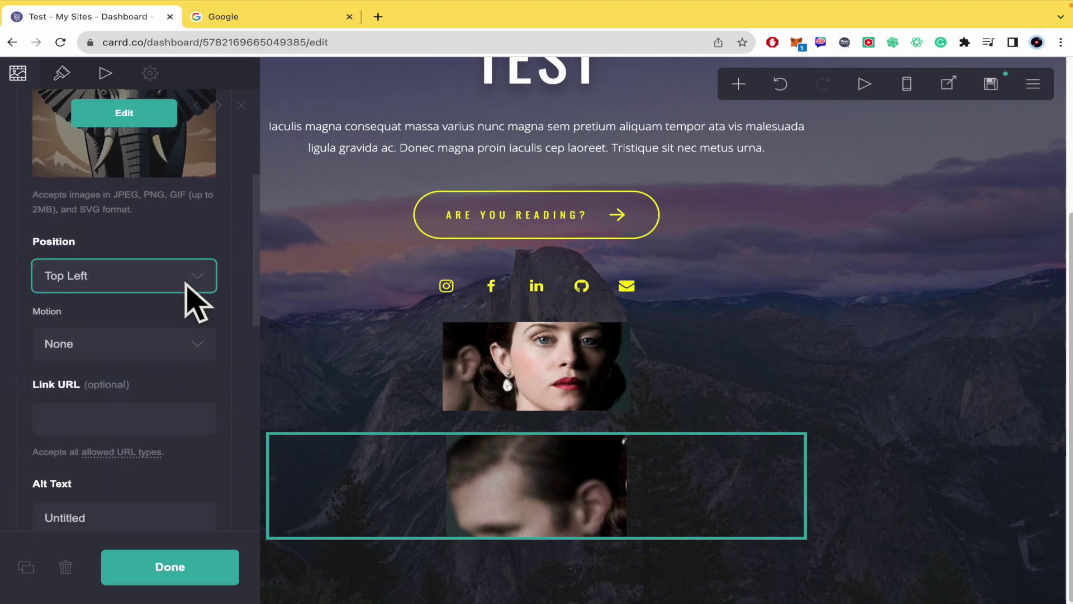
{"action": "left_click", "coordinate": [191, 280]}
{"action": "left_click", "coordinate": [178, 259]}
{"action": "scroll", "coordinate": [185, 341], "scroll_direction": "down", "scroll_amount": 1}
{"action": "left_click", "coordinate": [197, 292]}
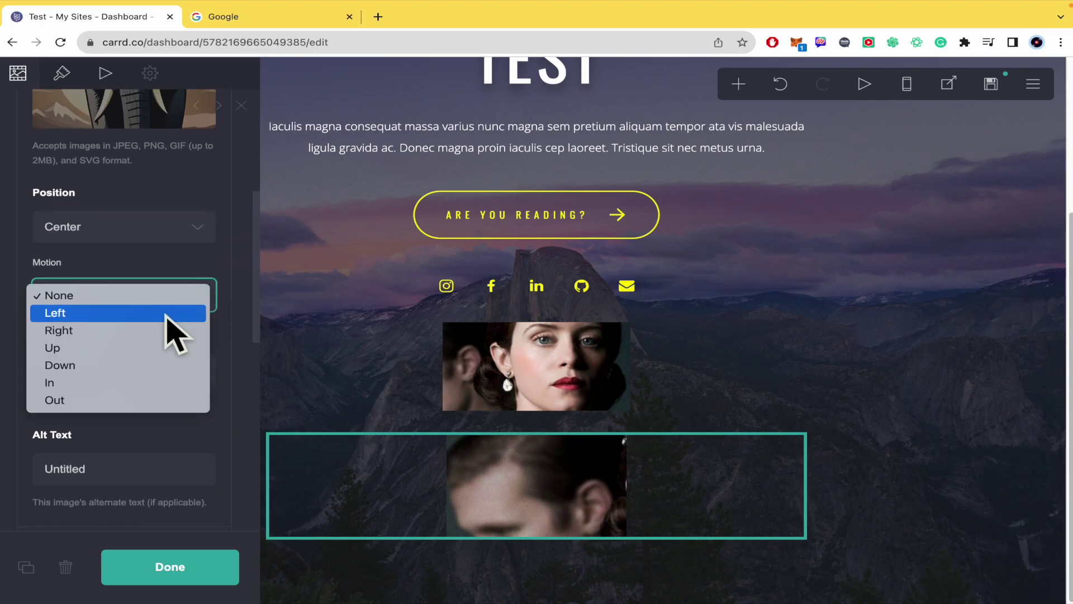
{"action": "left_click", "coordinate": [210, 283]}
{"action": "scroll", "coordinate": [173, 369], "scroll_direction": "down", "scroll_amount": 2}
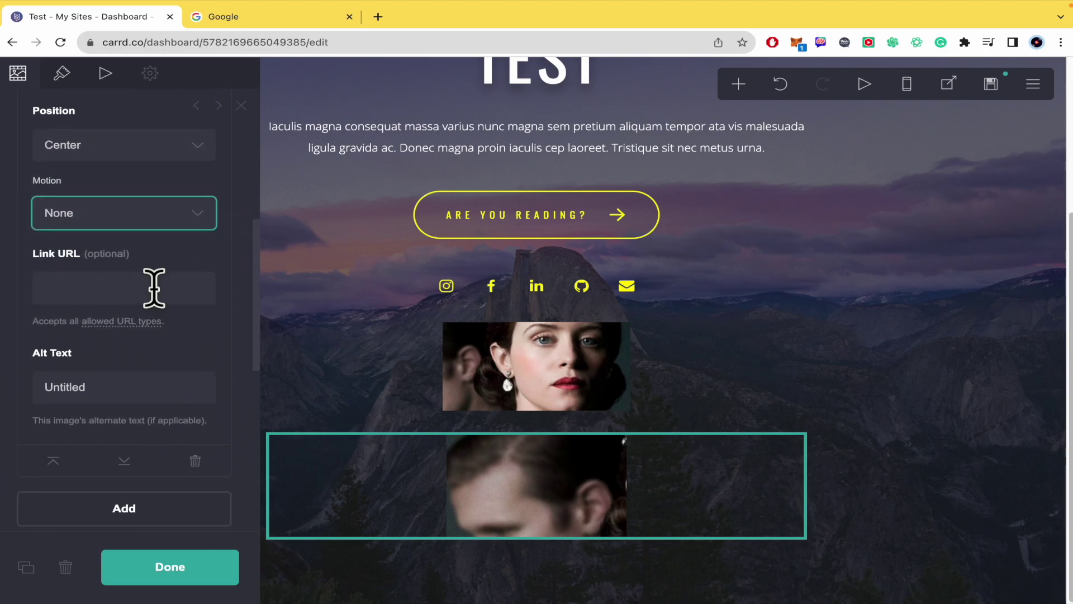
{"action": "scroll", "coordinate": [159, 291], "scroll_direction": "down", "scroll_amount": 1}
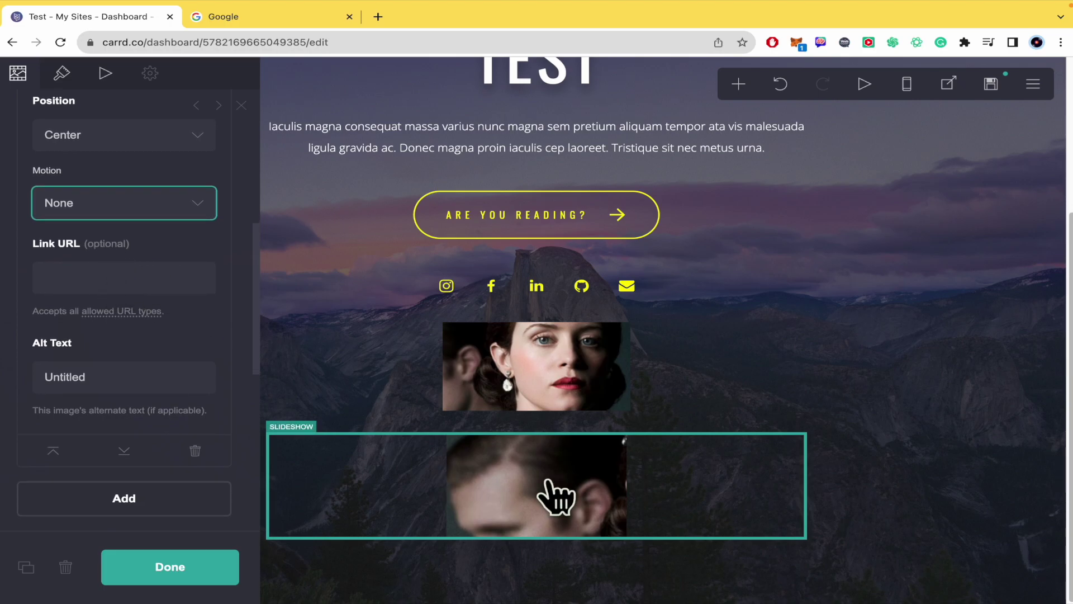
{"action": "scroll", "coordinate": [140, 334], "scroll_direction": "down", "scroll_amount": 2}
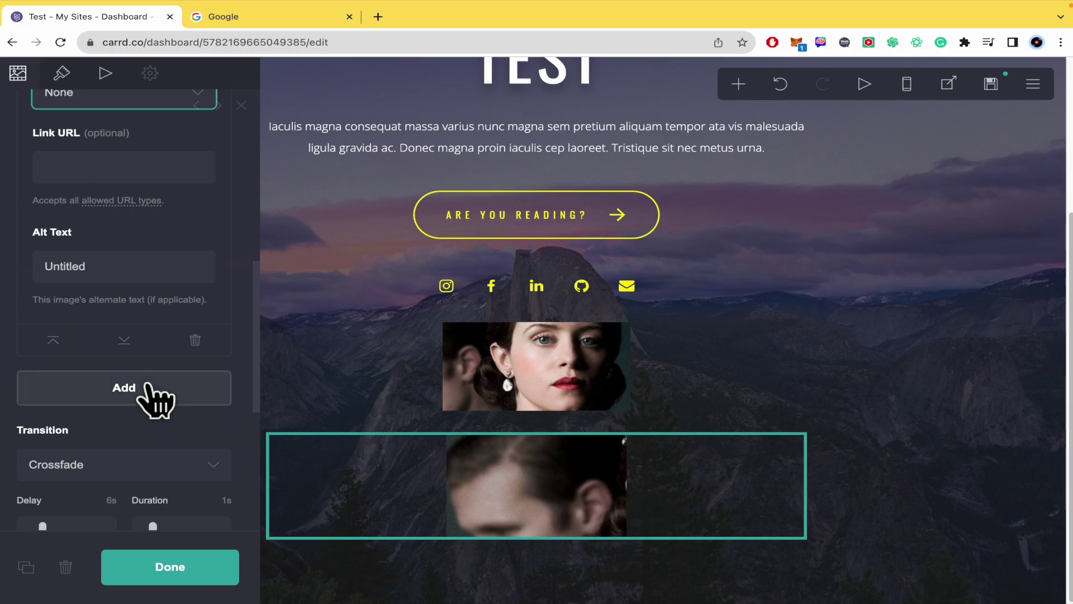
Step: Keep the slideshow transition set to Crossfade
{"action": "scroll", "coordinate": [148, 386], "scroll_direction": "down", "scroll_amount": 5}
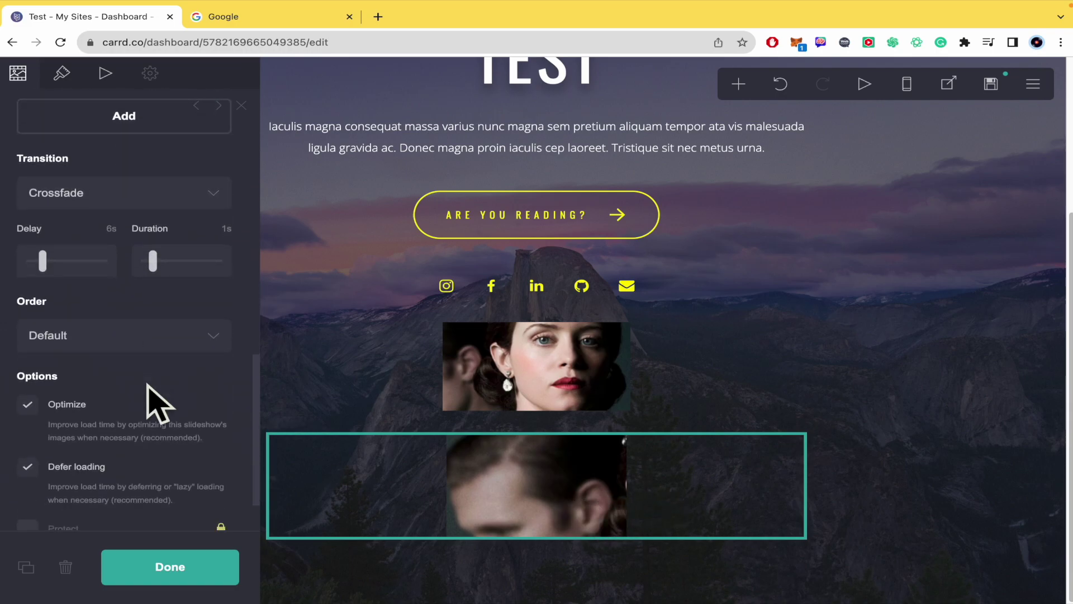
{"action": "scroll", "coordinate": [158, 402], "scroll_direction": "up", "scroll_amount": 8}
{"action": "scroll", "coordinate": [157, 400], "scroll_direction": "down", "scroll_amount": 12}
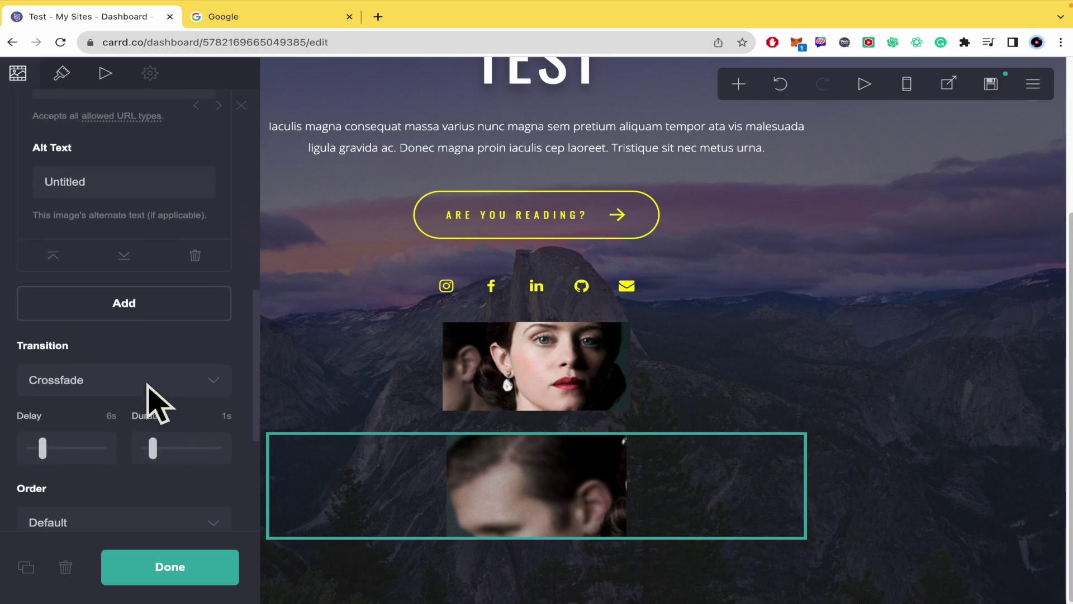
{"action": "scroll", "coordinate": [147, 385], "scroll_direction": "down", "scroll_amount": 2}
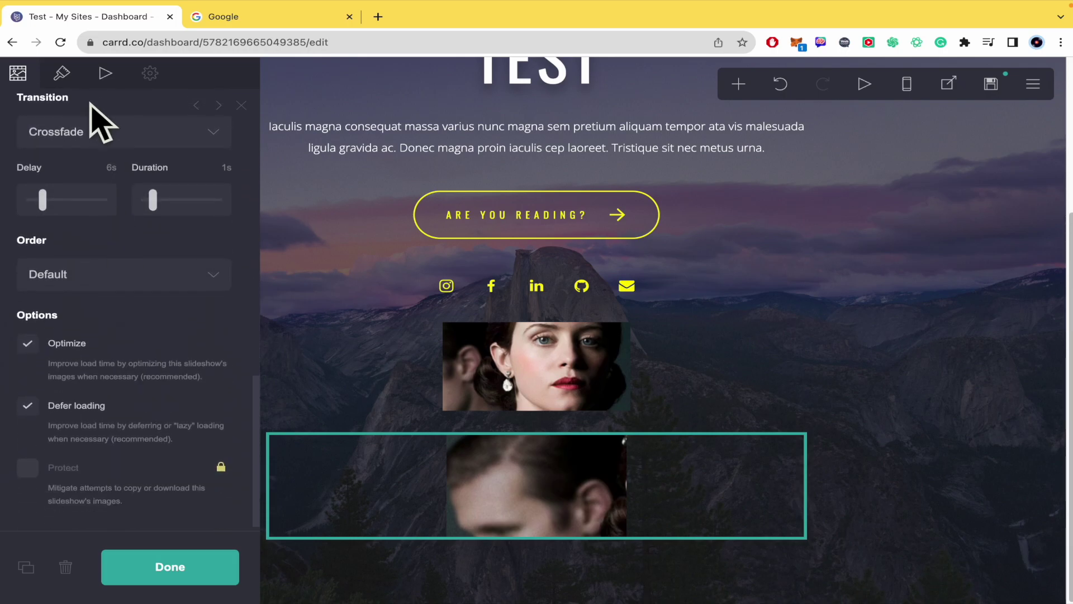
{"action": "left_click", "coordinate": [104, 134]}
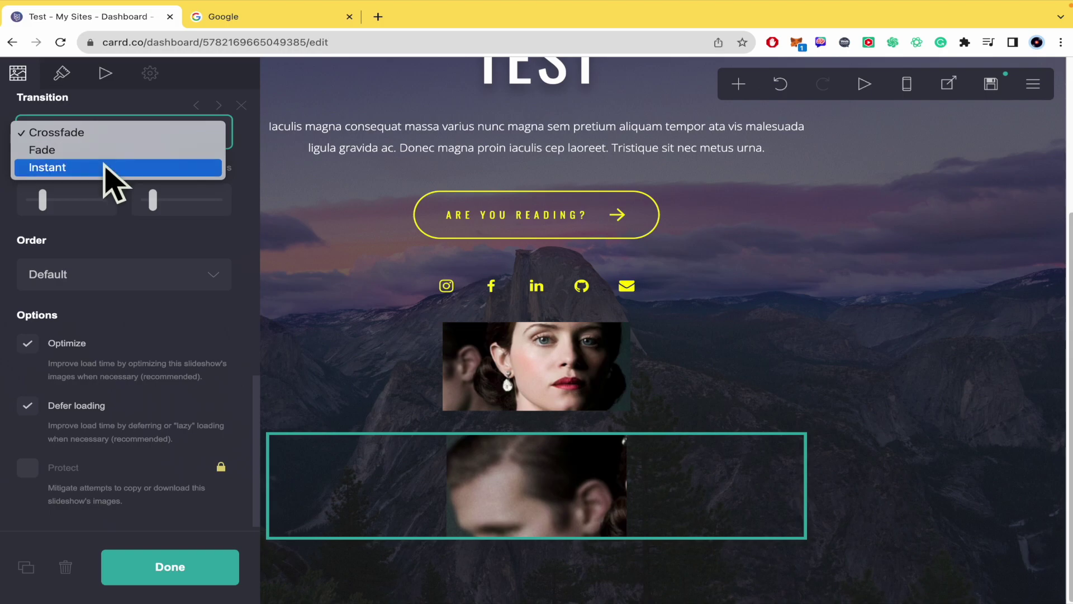
{"action": "left_click", "coordinate": [102, 137]}
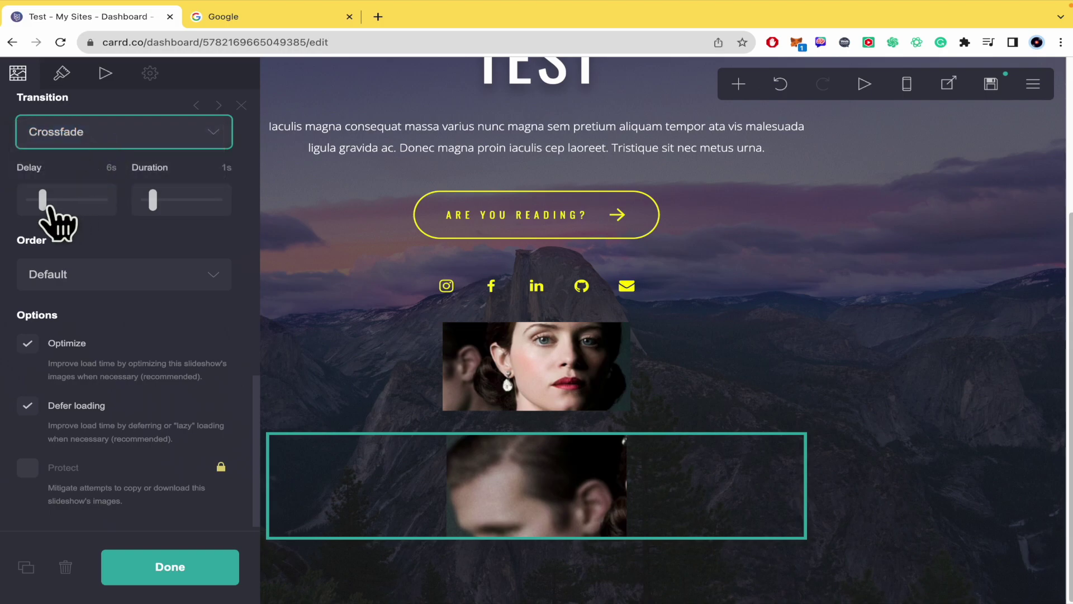
Step: Set delay to 13.5s and duration to 2.75s, keep Default order, and apply
{"action": "mouse_move", "coordinate": [49, 208]}
{"action": "left_mouse_down"}
{"action": "mouse_move", "coordinate": [58, 196]}
{"action": "mouse_move", "coordinate": [48, 199]}
{"action": "mouse_move", "coordinate": [68, 198]}
{"action": "mouse_move", "coordinate": [51, 199]}
{"action": "left_mouse_up"}
{"action": "mouse_move", "coordinate": [167, 200]}
{"action": "left_mouse_down"}
{"action": "mouse_move", "coordinate": [212, 200]}
{"action": "mouse_move", "coordinate": [157, 202]}
{"action": "mouse_move", "coordinate": [181, 203]}
{"action": "left_mouse_up"}
{"action": "mouse_move", "coordinate": [50, 201]}
{"action": "left_mouse_down"}
{"action": "mouse_move", "coordinate": [79, 203]}
{"action": "mouse_move", "coordinate": [62, 203]}
{"action": "left_mouse_up"}
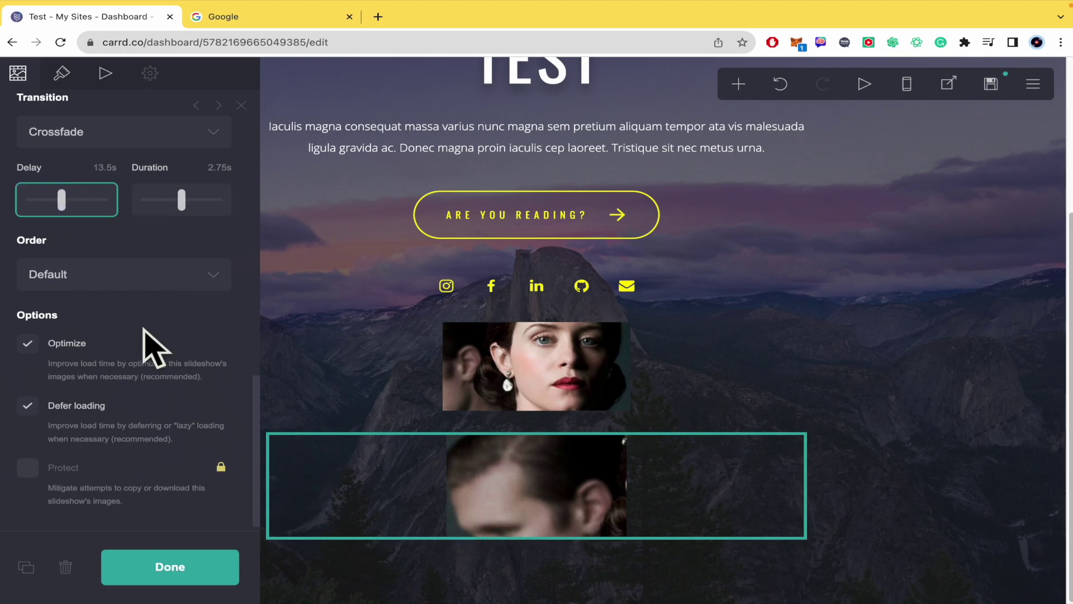
{"action": "left_click", "coordinate": [99, 275]}
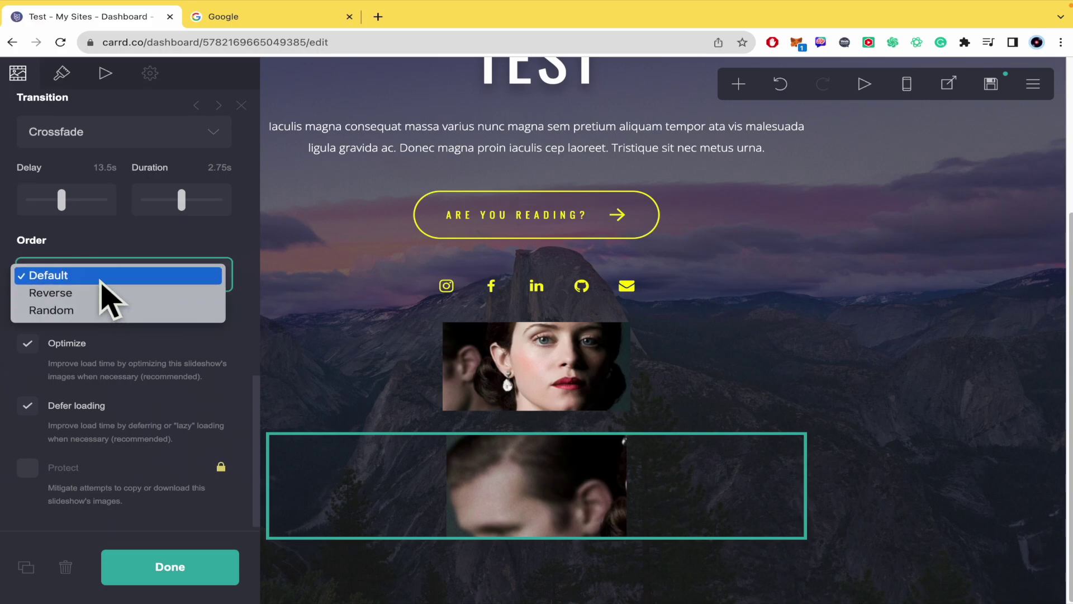
{"action": "left_click", "coordinate": [102, 283]}
{"action": "scroll", "coordinate": [103, 292], "scroll_direction": "up", "scroll_amount": 10}
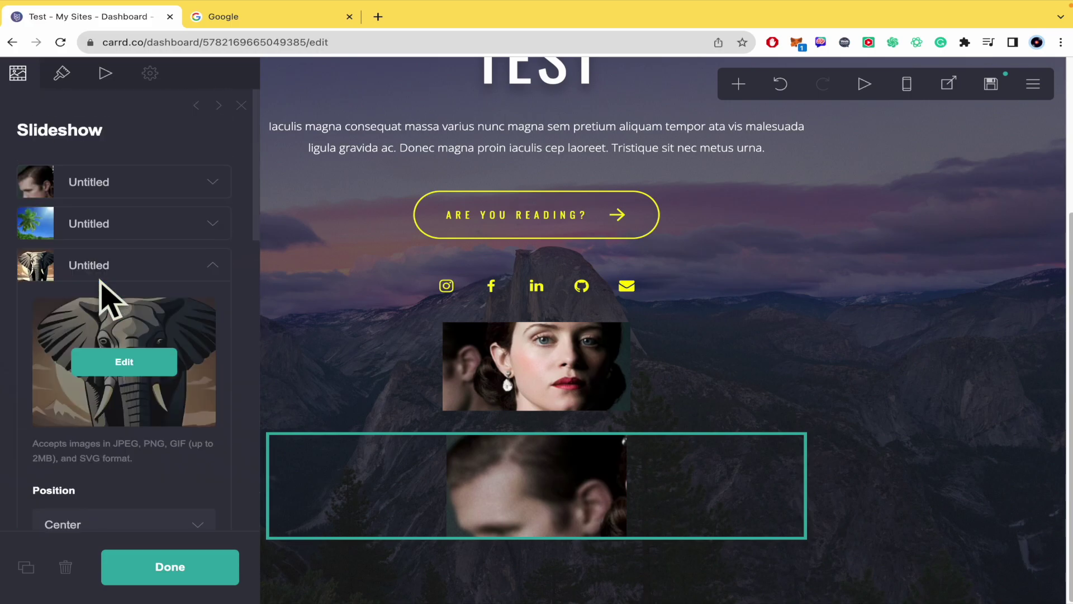
{"action": "scroll", "coordinate": [144, 363], "scroll_direction": "down", "scroll_amount": 10}
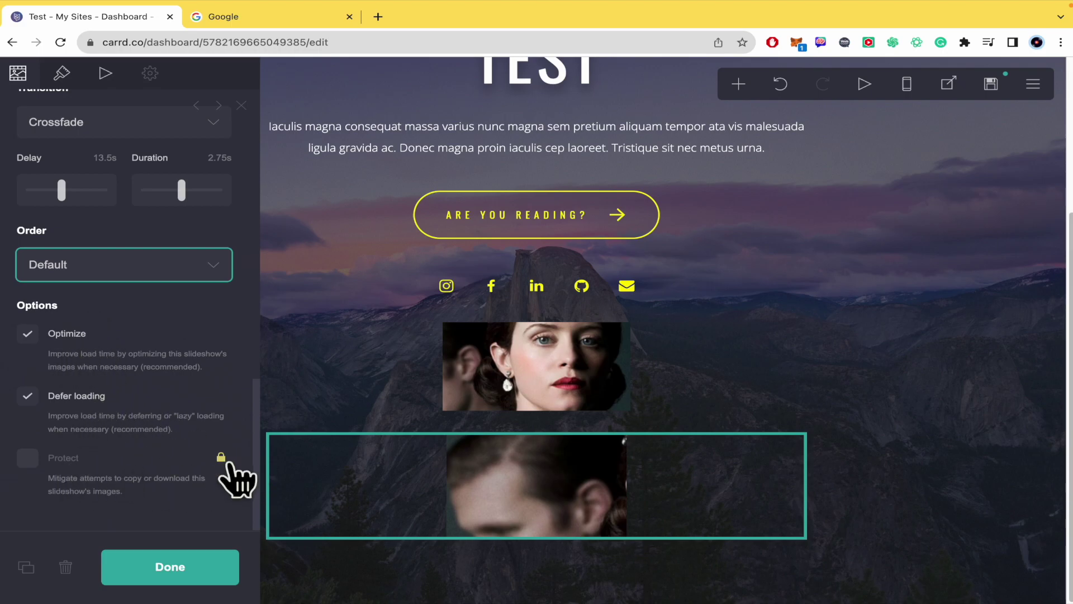
{"action": "left_click", "coordinate": [177, 581]}
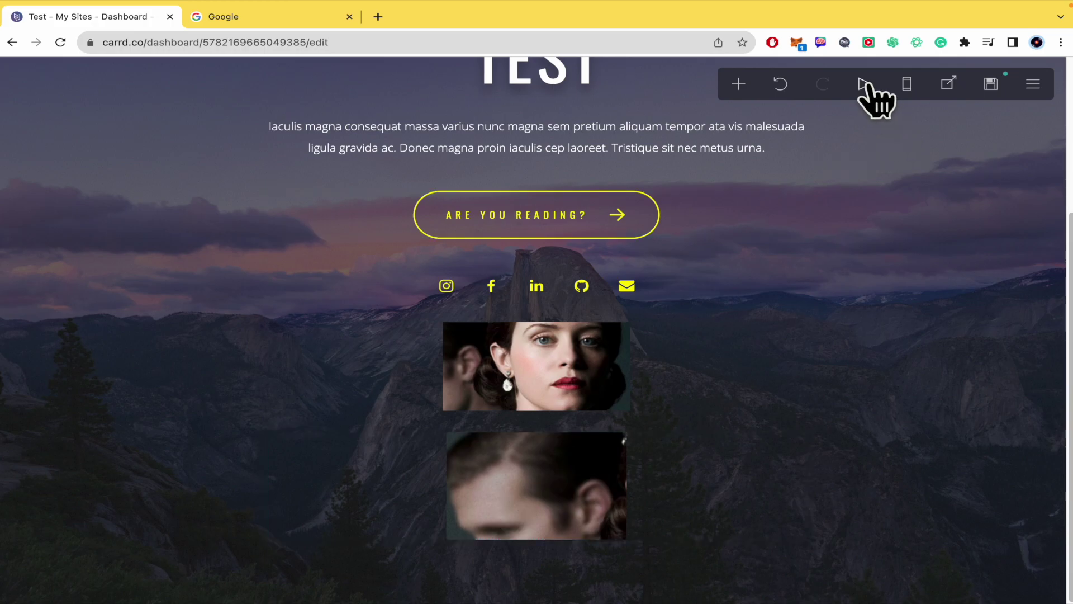
Step: Save and publish the site changes
{"action": "left_click", "coordinate": [992, 87]}
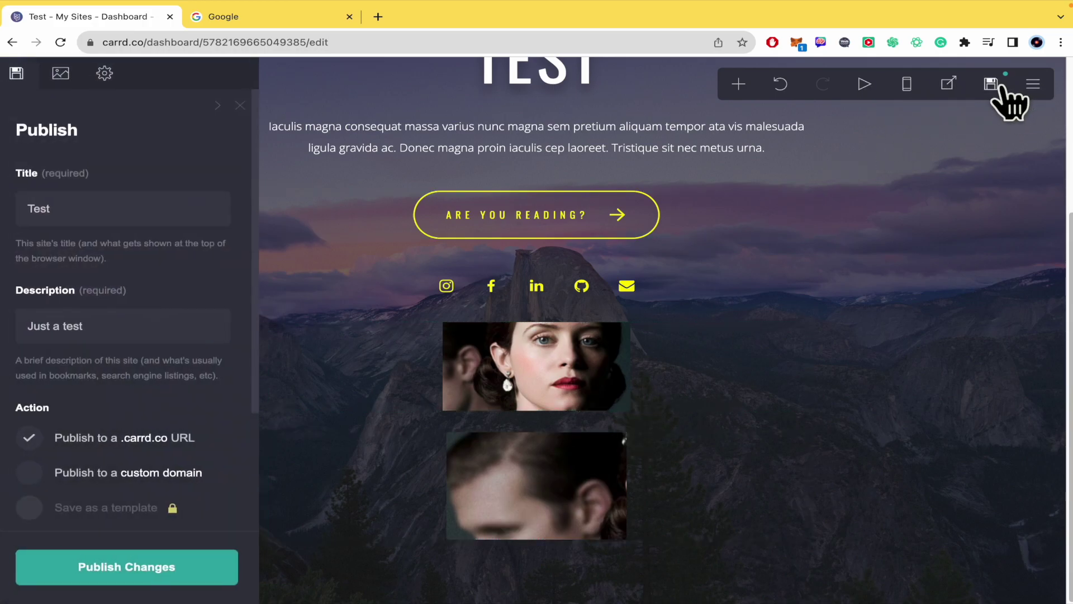
{"action": "left_click", "coordinate": [166, 565]}
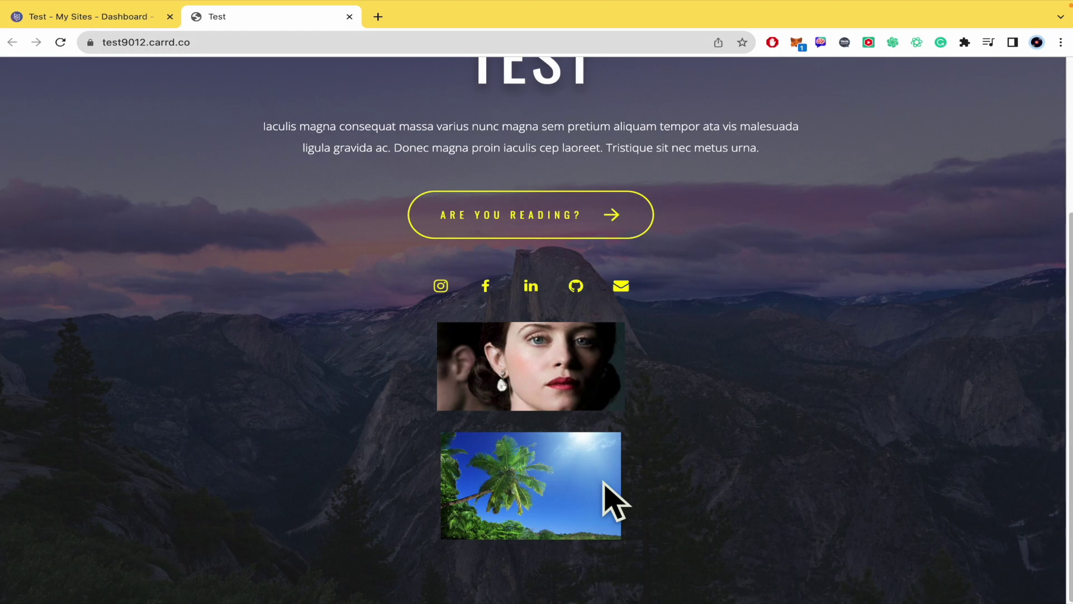
Step: Return to the editor, dismiss the publish confirmation, and reopen the slideshow settings
{"action": "left_click", "coordinate": [104, 18]}
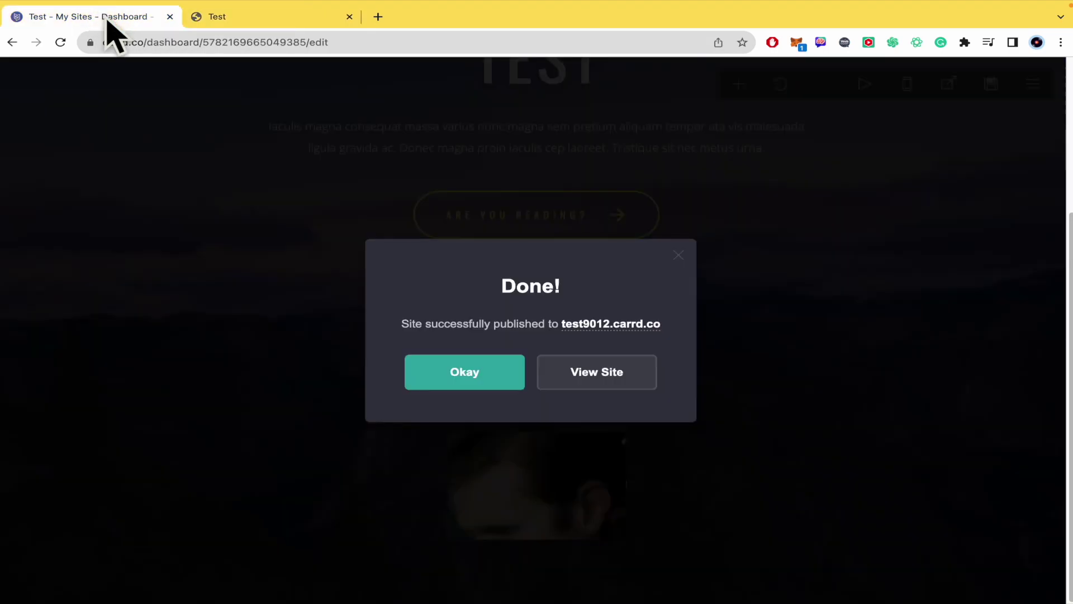
{"action": "left_click", "coordinate": [677, 255]}
{"action": "left_click", "coordinate": [731, 515]}
{"action": "scroll", "coordinate": [180, 383], "scroll_direction": "up", "scroll_amount": 4}
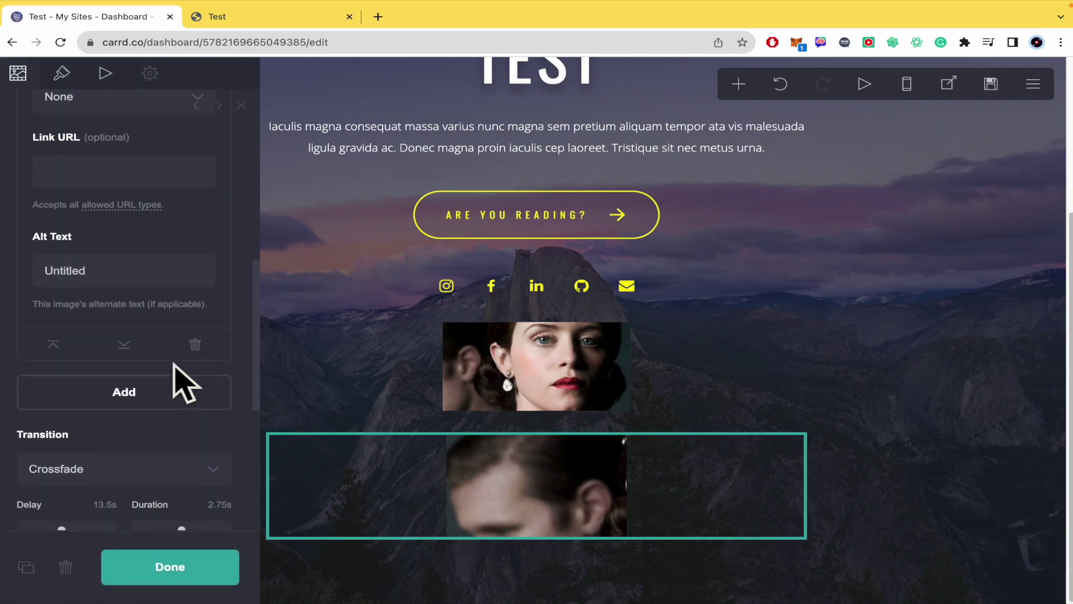
{"action": "scroll", "coordinate": [184, 380], "scroll_direction": "up", "scroll_amount": 8}
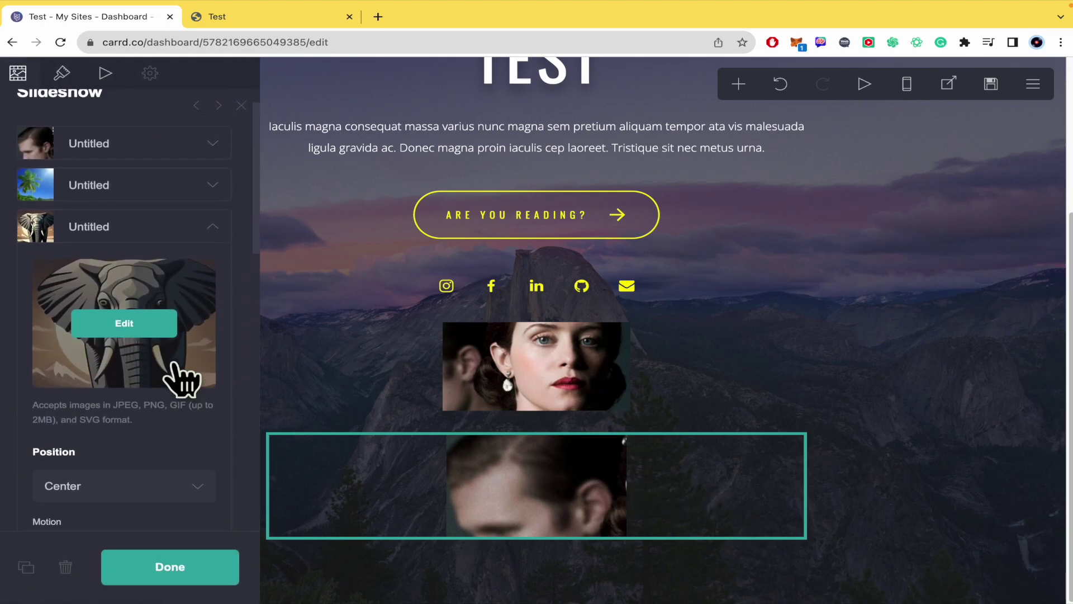
{"action": "scroll", "coordinate": [180, 380], "scroll_direction": "down", "scroll_amount": 10}
Step: Set the slideshow delay to 6.5s and duration to 1.75s, then preview animations
{"action": "left_click_drag", "start_coordinate": [43, 227], "coordinate": [43, 227]}
{"action": "left_click_drag", "start_coordinate": [181, 228], "coordinate": [167, 229]}
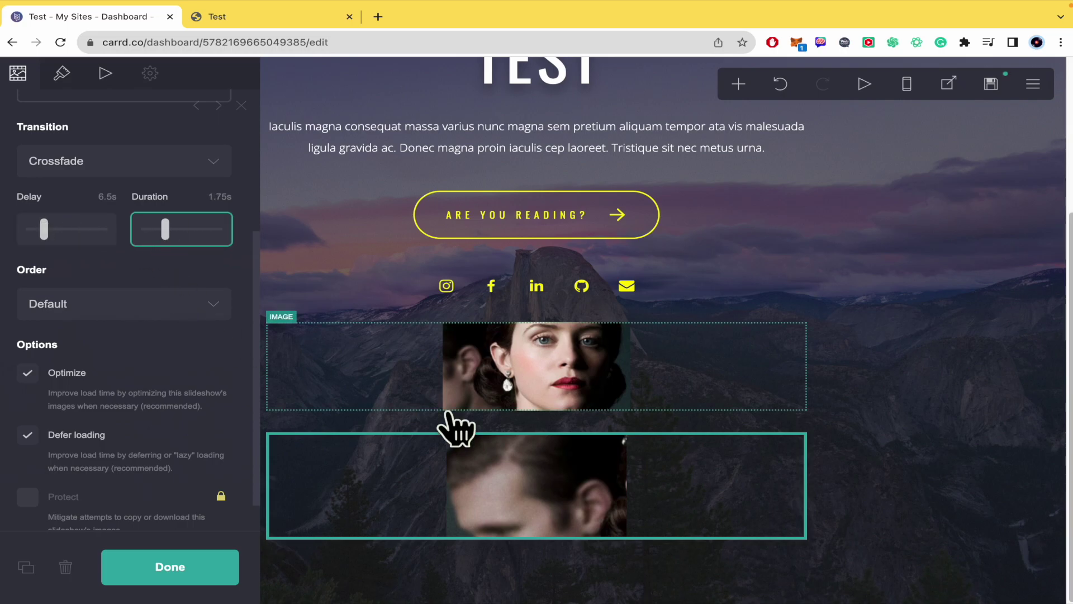
{"action": "left_click", "coordinate": [863, 84]}
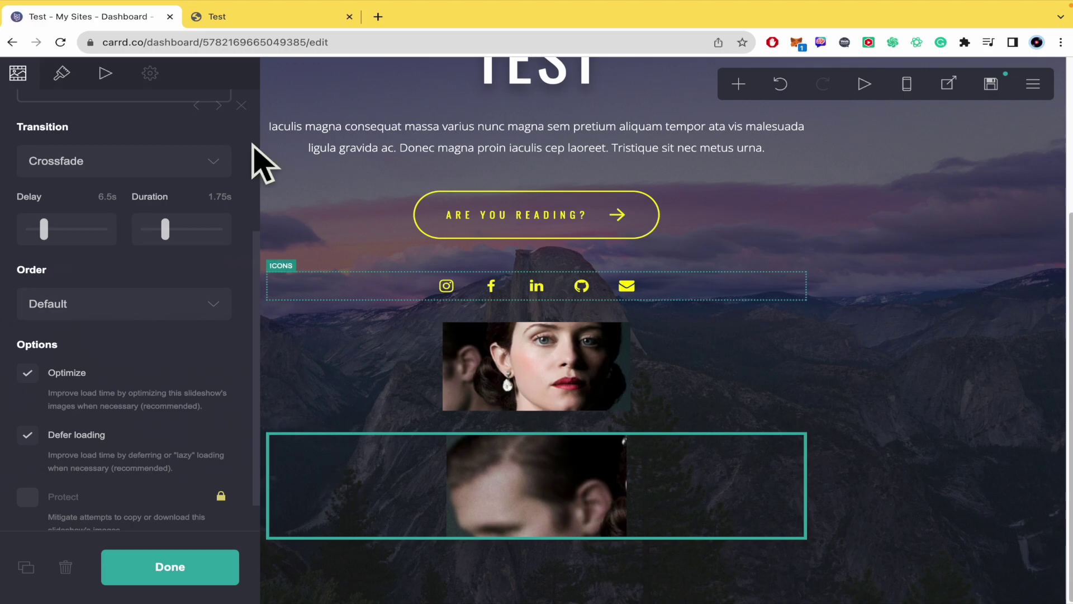
{"action": "left_click", "coordinate": [257, 17]}
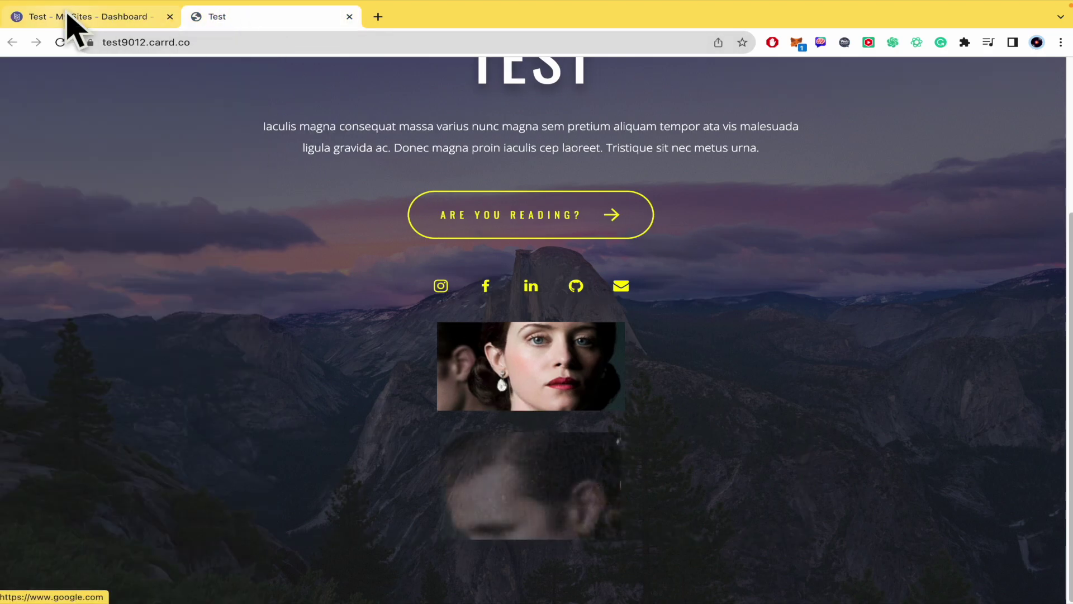
{"action": "left_click", "coordinate": [71, 18]}
{"action": "scroll", "coordinate": [195, 458], "scroll_direction": "down", "scroll_amount": 1}
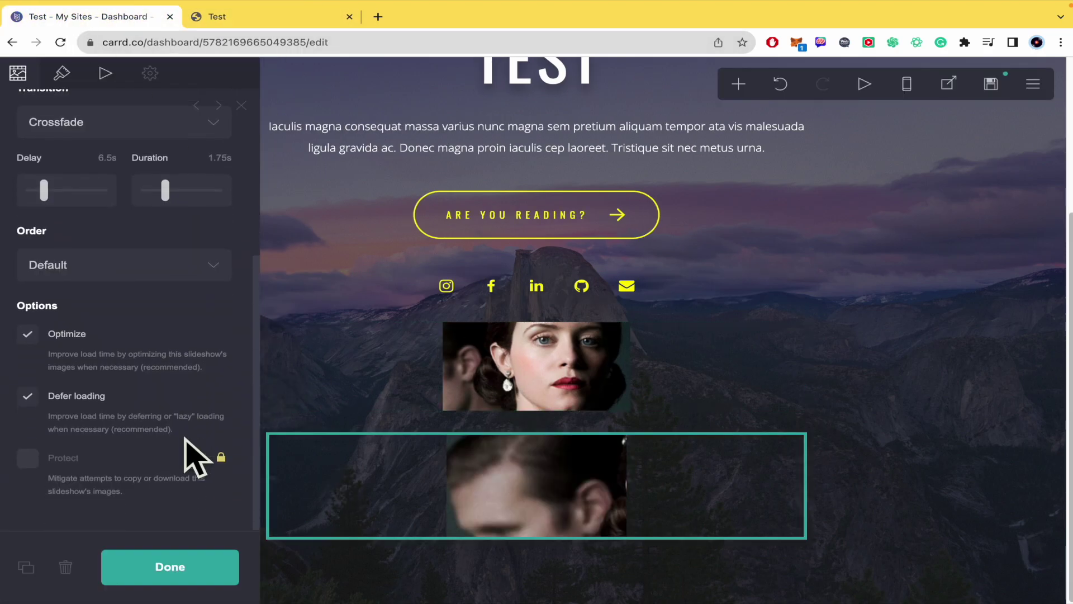
Step: Close the slideshow settings, republish the site, and dismiss the Done! confirmation
{"action": "left_click", "coordinate": [173, 559]}
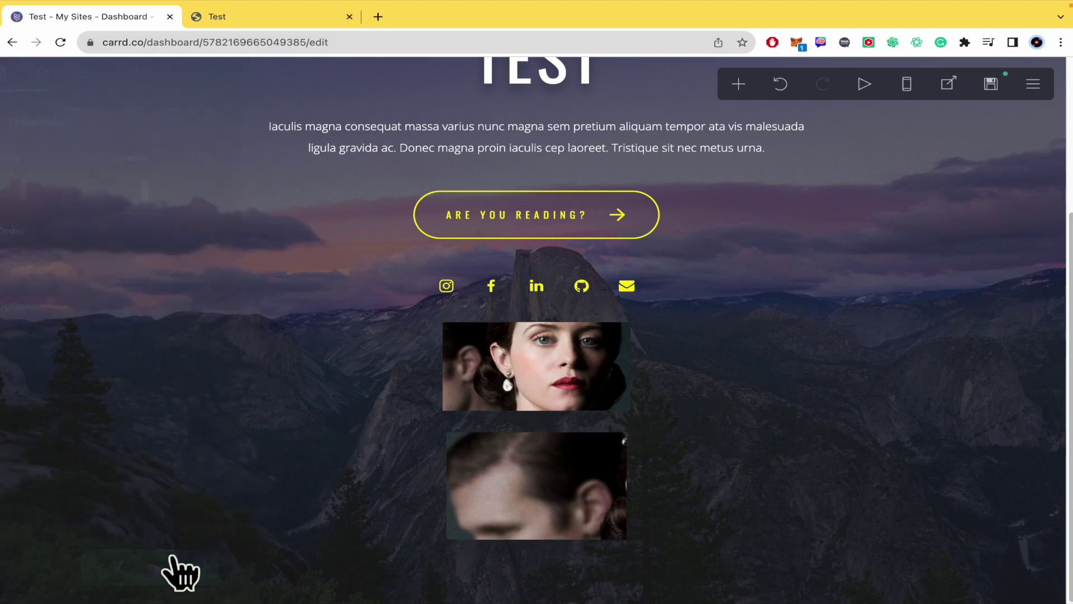
{"action": "left_click", "coordinate": [991, 87]}
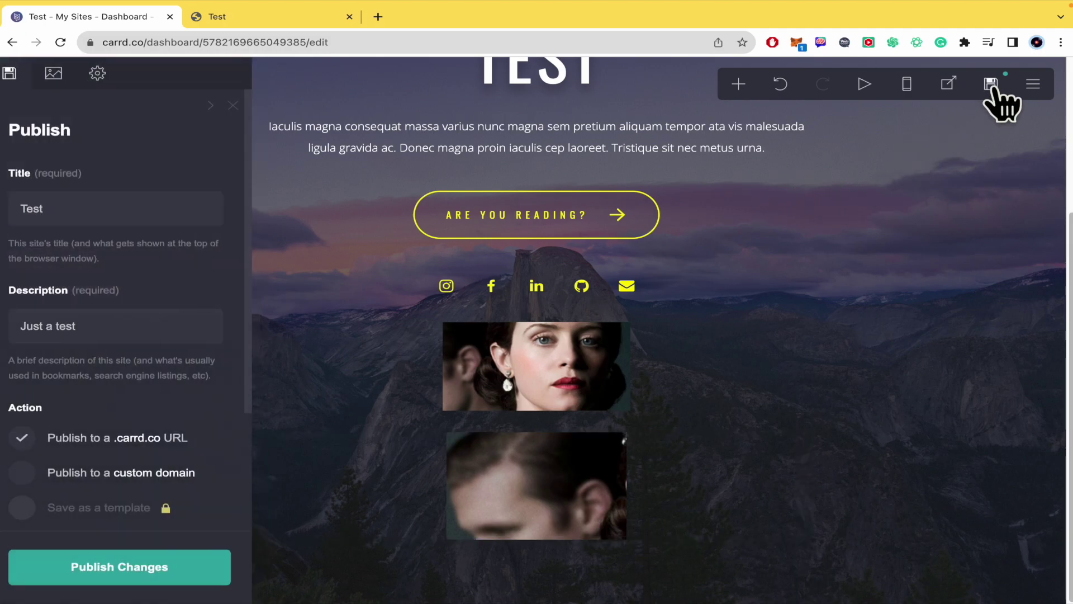
{"action": "left_click", "coordinate": [112, 572]}
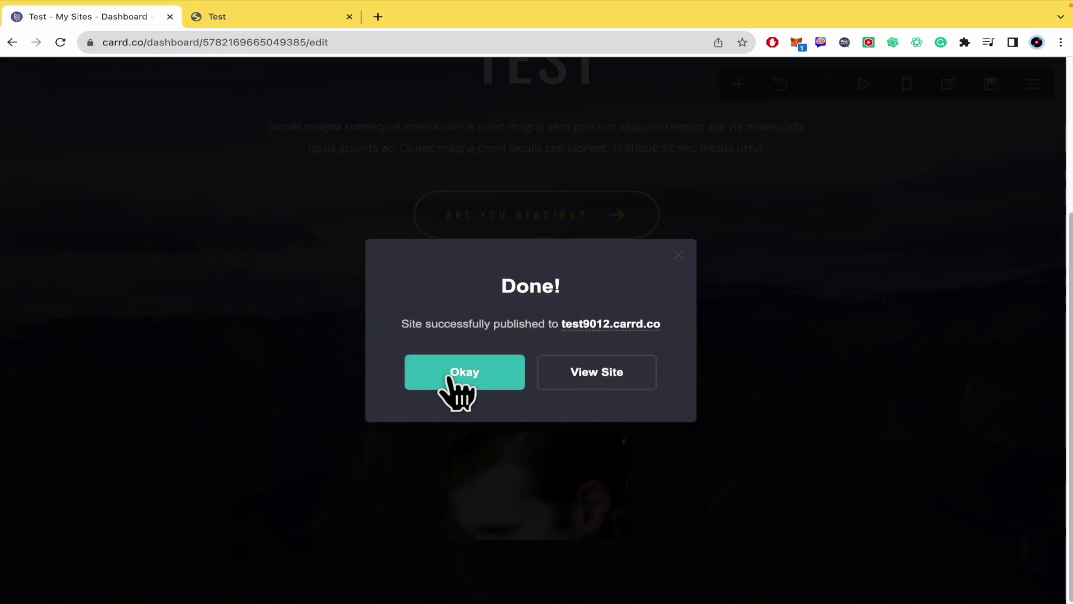
{"action": "left_click", "coordinate": [514, 389]}
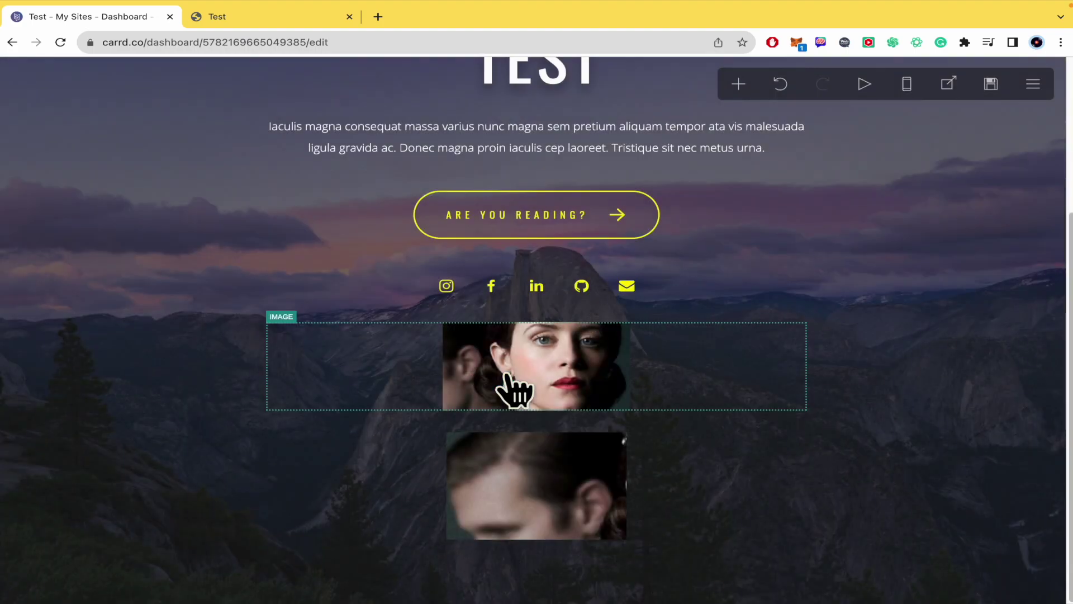